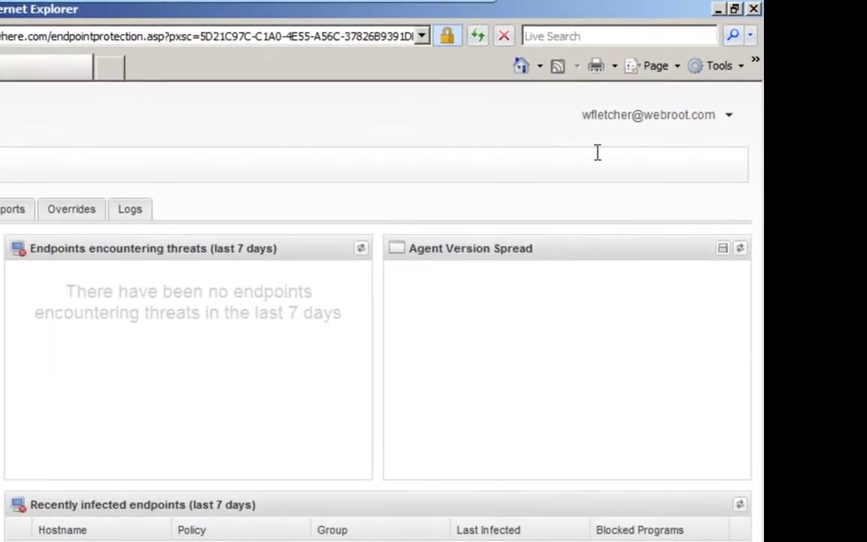
Open the account name drop-down at the top right of the Webroot dashboard.
click(710, 123)
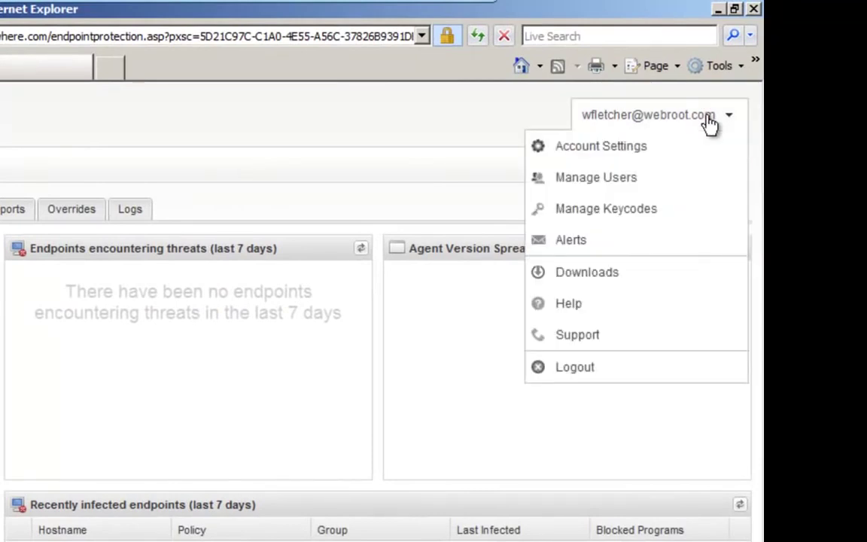
Save the MSI installer wsasme.msi from Downloads to the desktop, replacing the existing copy.
click(611, 276)
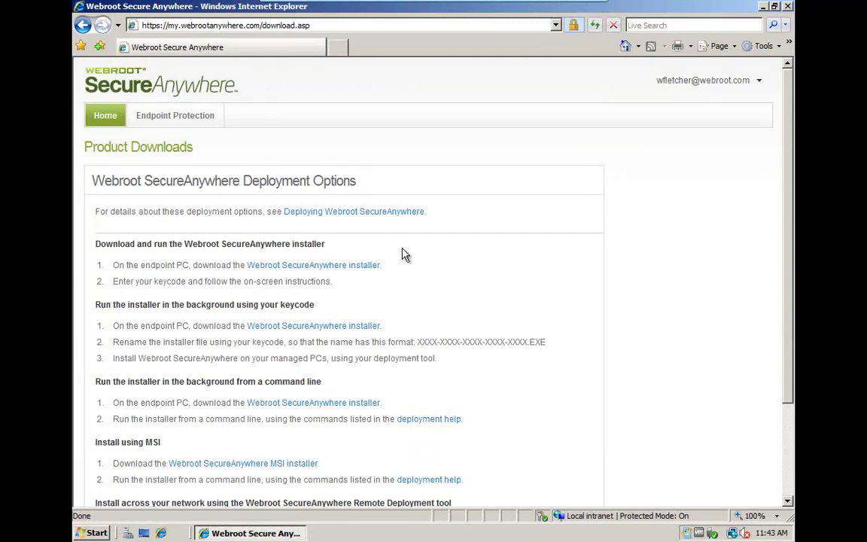
scroll(790, 236, down, 1)
scroll(791, 237, down, 3)
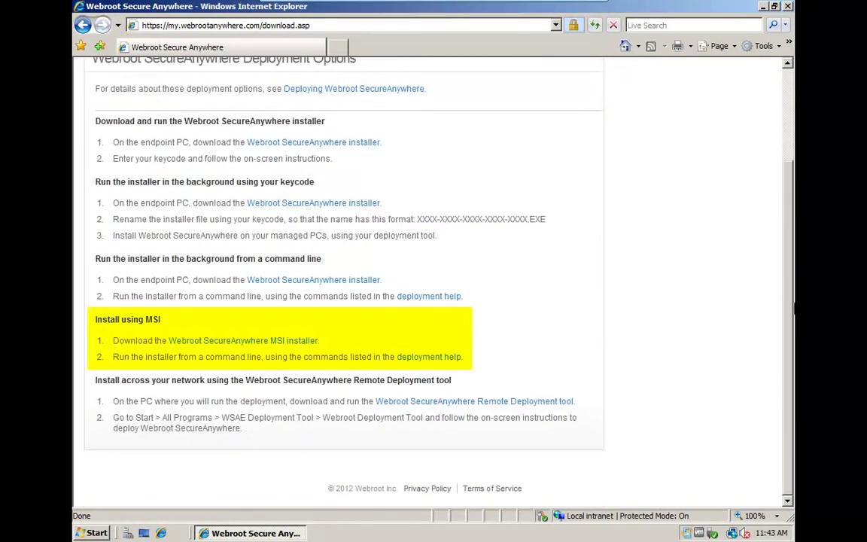
right_click(301, 343)
click(335, 383)
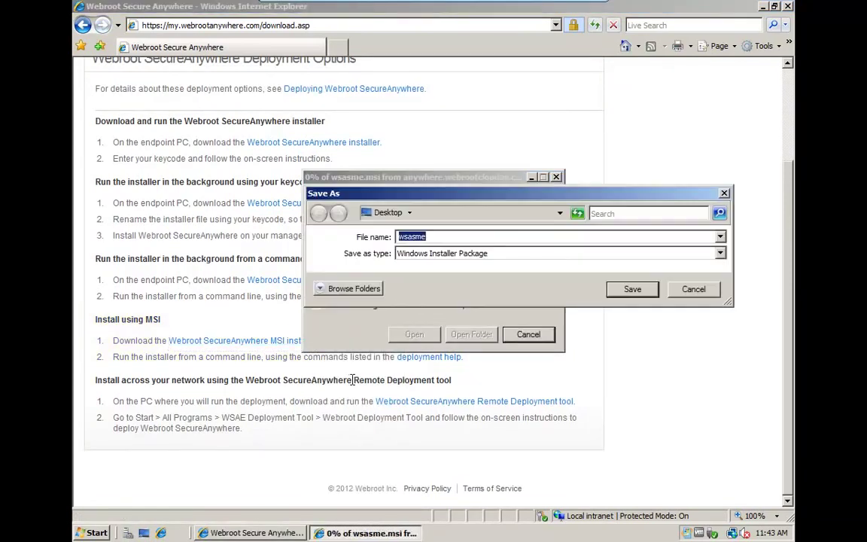
click(627, 289)
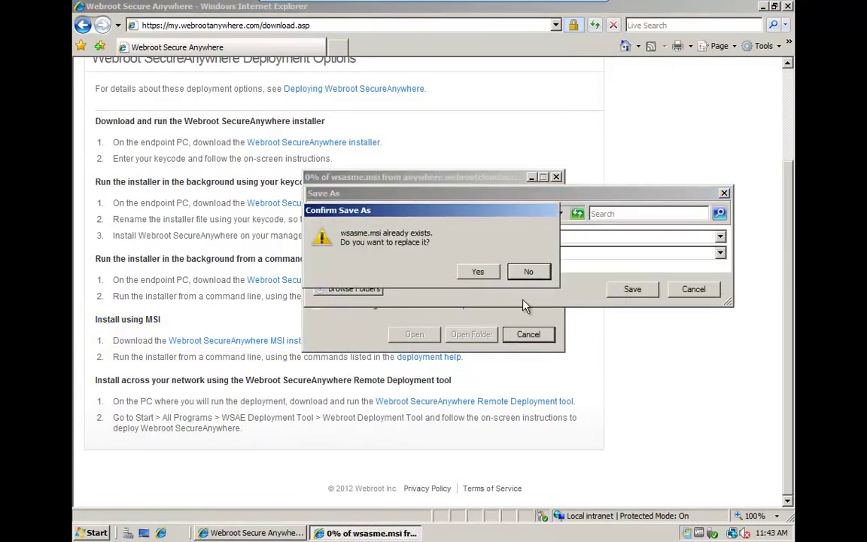
click(478, 273)
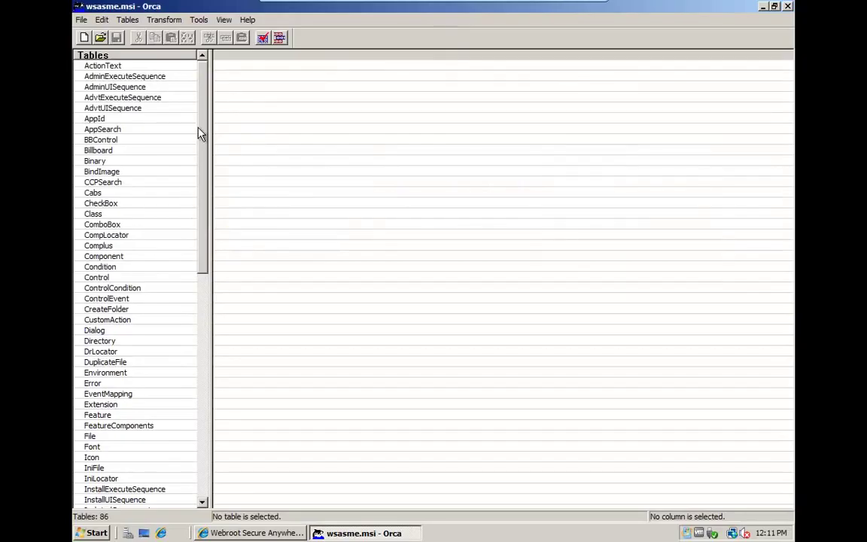
Paste the Webroot keycode into the GUILIC value of wsasme.msi's Property table.
drag(203, 132, 213, 349)
scroll(120, 246, down, 1)
click(113, 246)
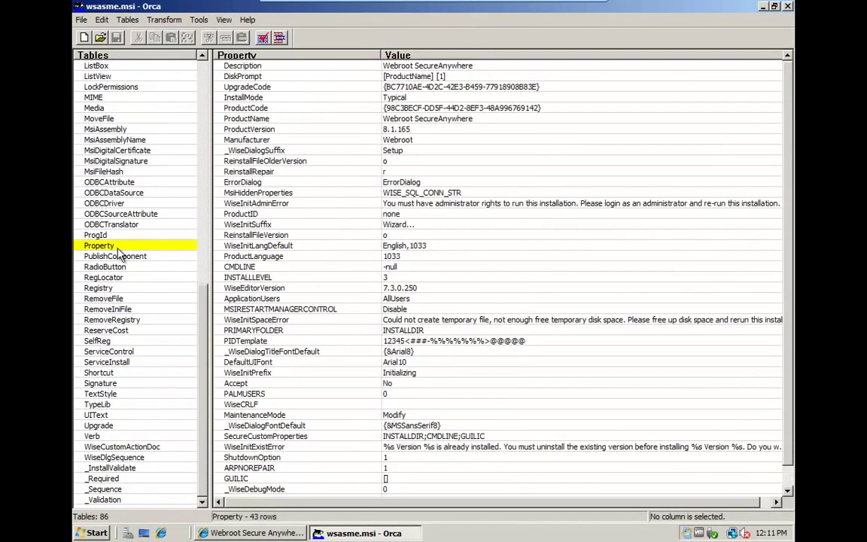
scroll(451, 376, down, 1)
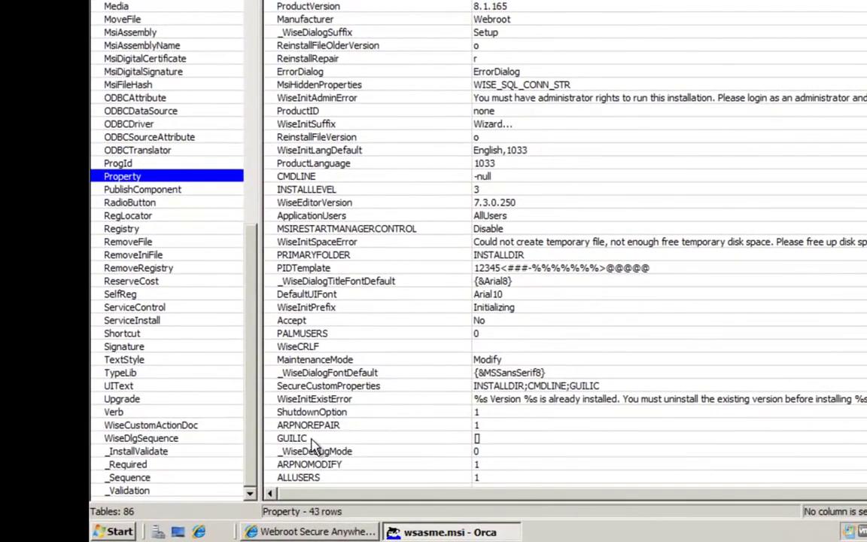
click(310, 440)
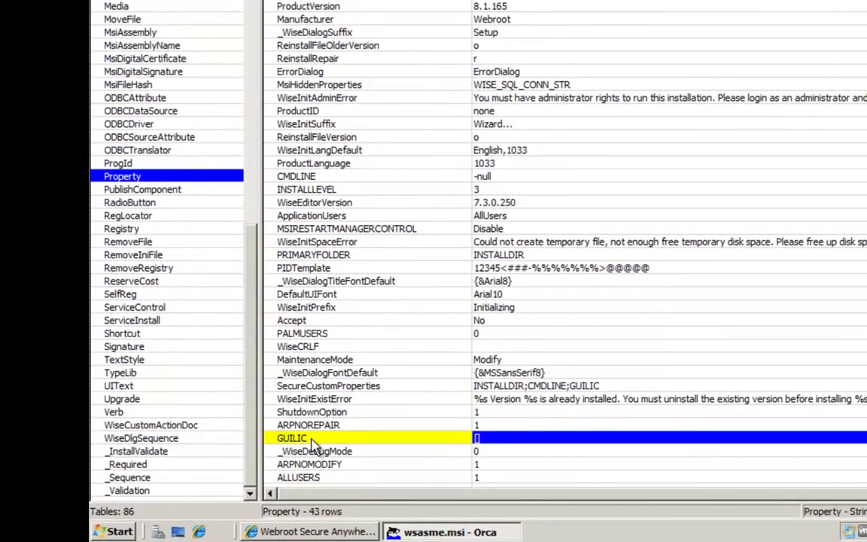
click(485, 441)
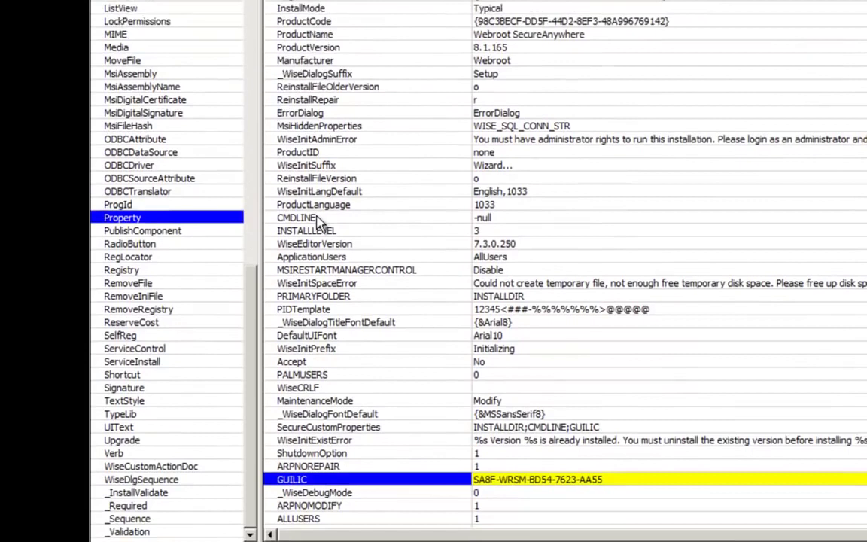
click(316, 178)
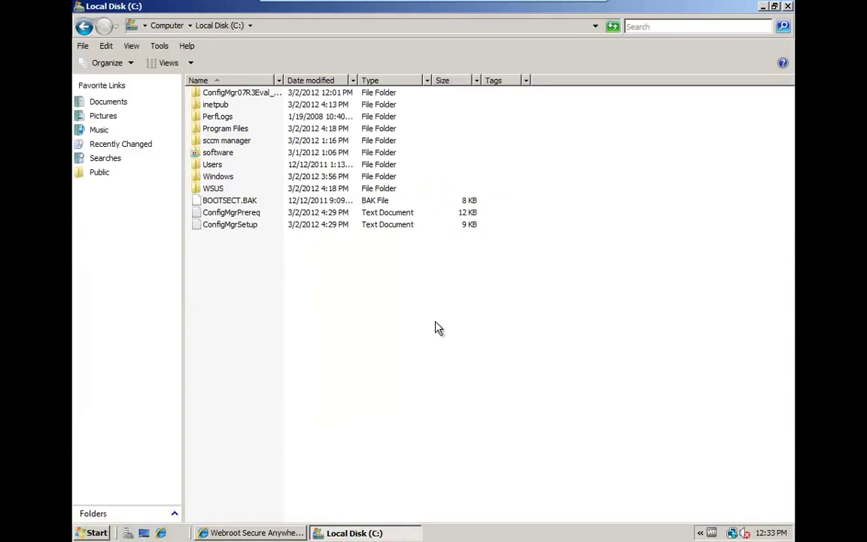
Create a new folder named Webroot on Local Disk (C:).
right_click(436, 324)
mouse_move(504, 436)
click(568, 440)
text(Webroot)
click(471, 386)
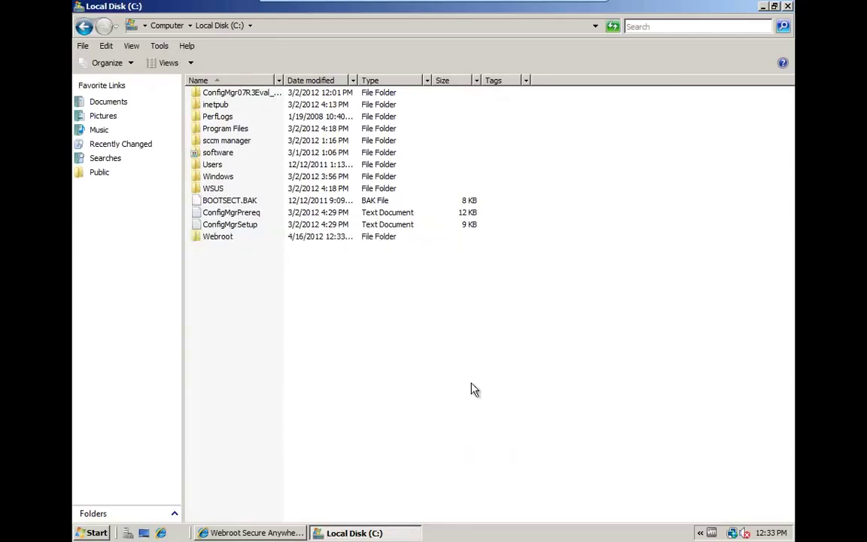
Turn on Advanced Sharing for the Webroot folder with Share this folder checked.
right_click(238, 239)
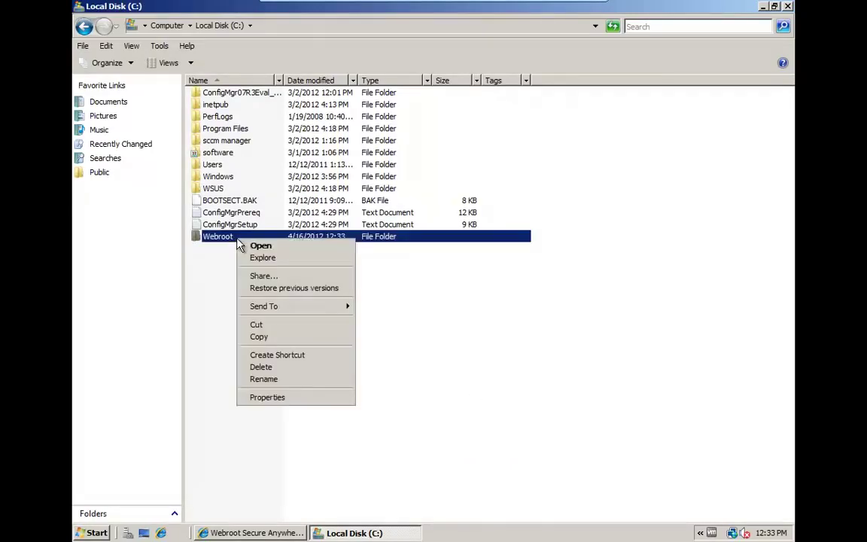
click(310, 398)
click(296, 214)
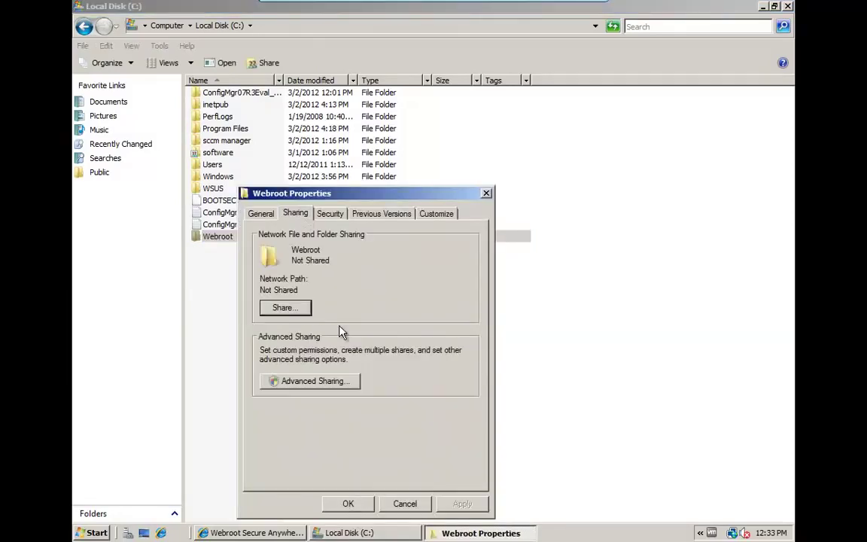
click(343, 383)
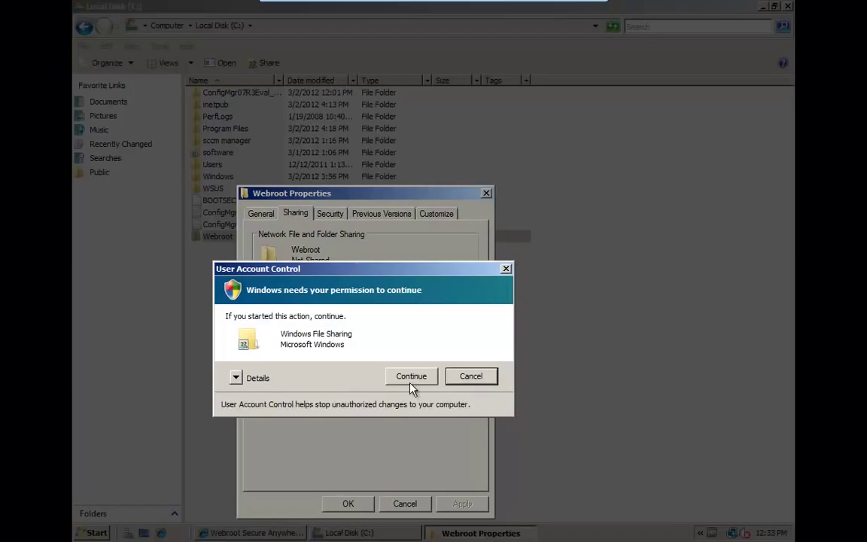
click(407, 377)
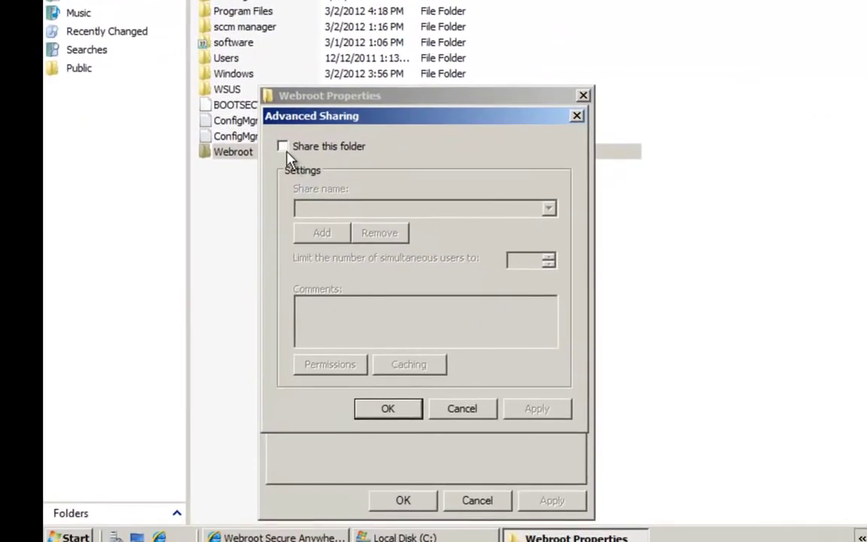
click(282, 147)
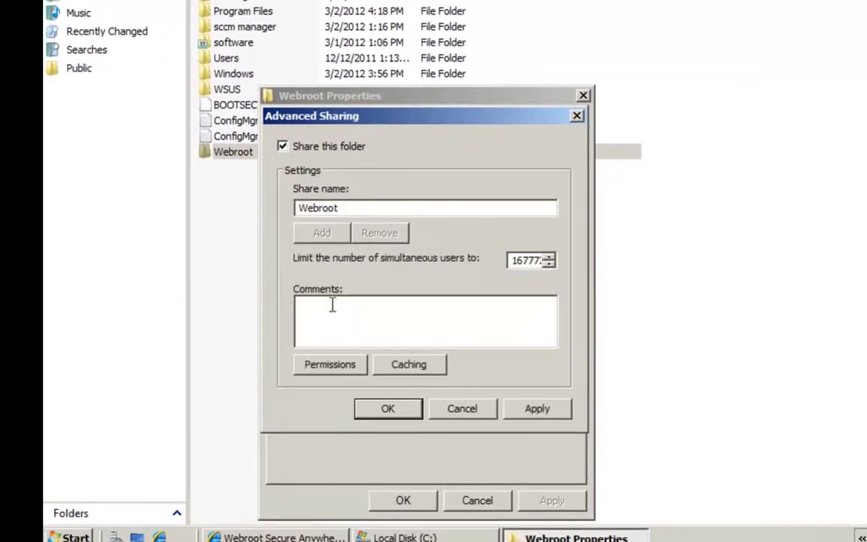
Add Domain Computers, Authenticated Users and SYSTEM to the share permissions with Full Control.
click(330, 365)
click(479, 293)
text(Domain Computers)
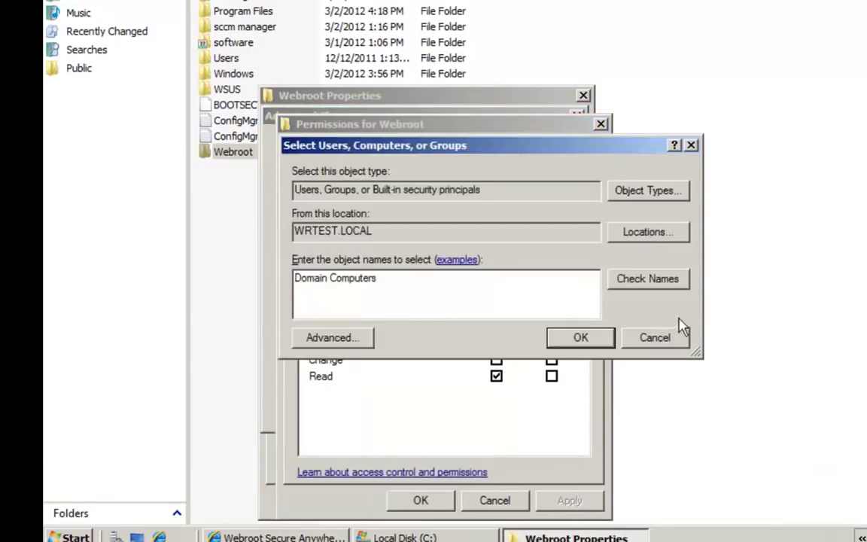
click(652, 280)
click(581, 337)
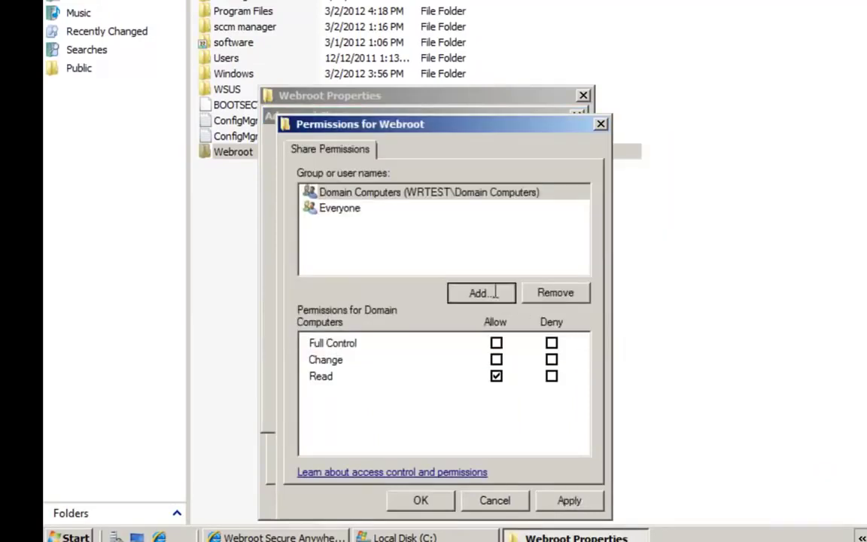
click(499, 294)
text(Authenticated Users)
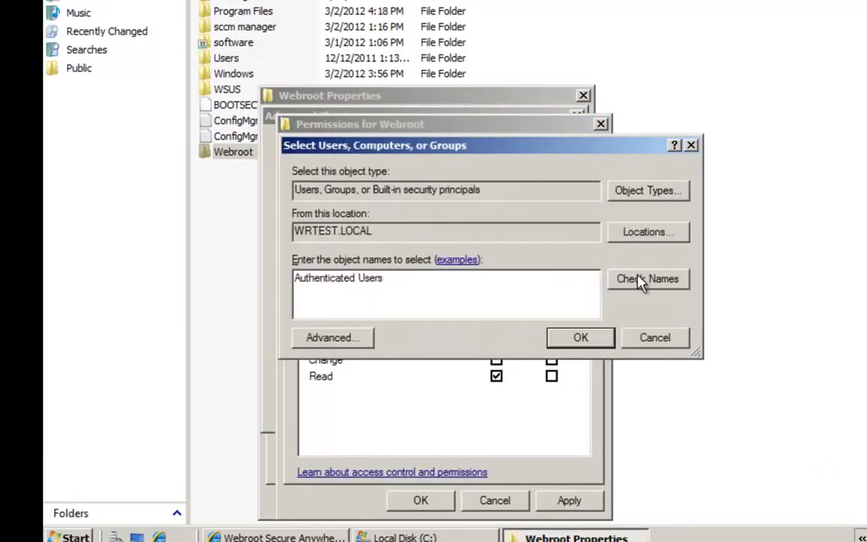
click(641, 280)
click(598, 344)
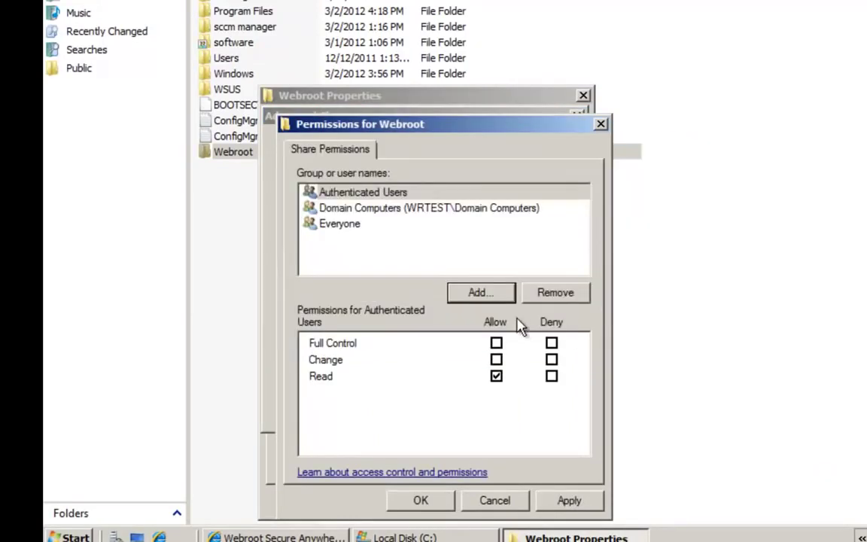
click(499, 300)
text(SYSTEM)
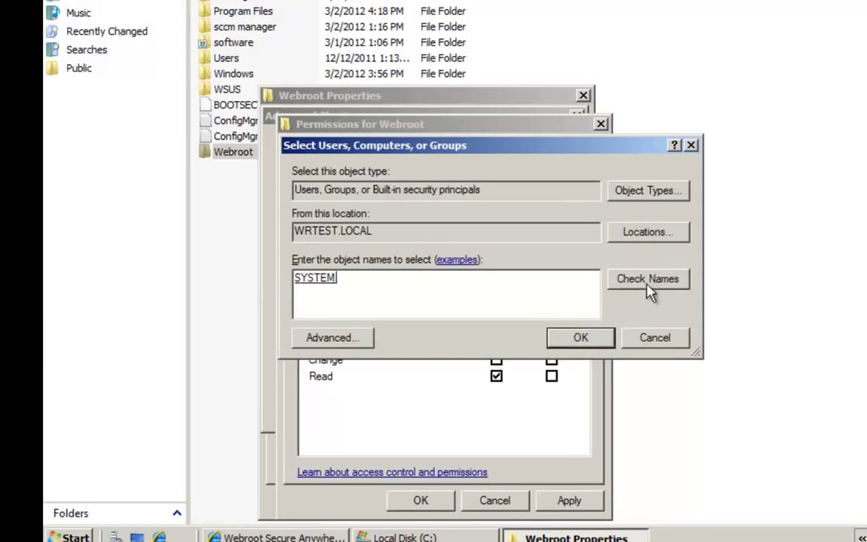
click(651, 292)
click(580, 337)
click(496, 343)
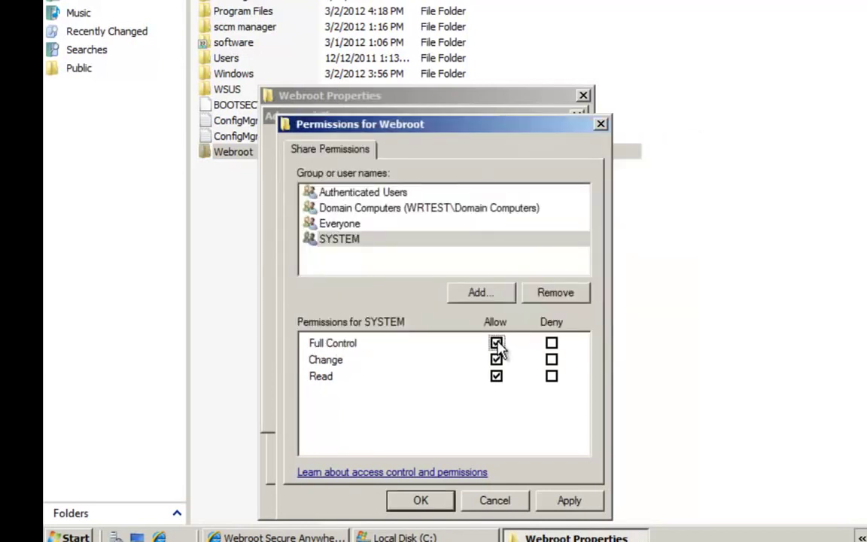
Apply the share permissions and close the sharing and folder properties dialogs.
click(566, 503)
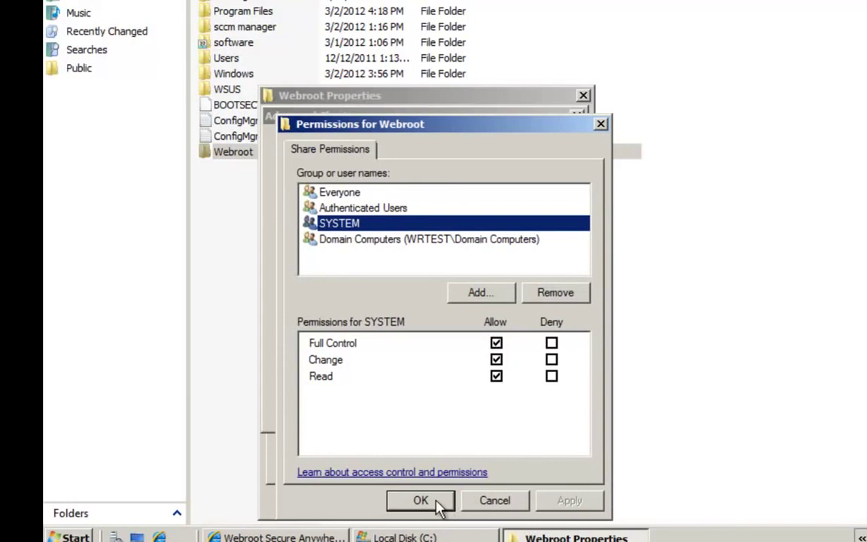
click(442, 502)
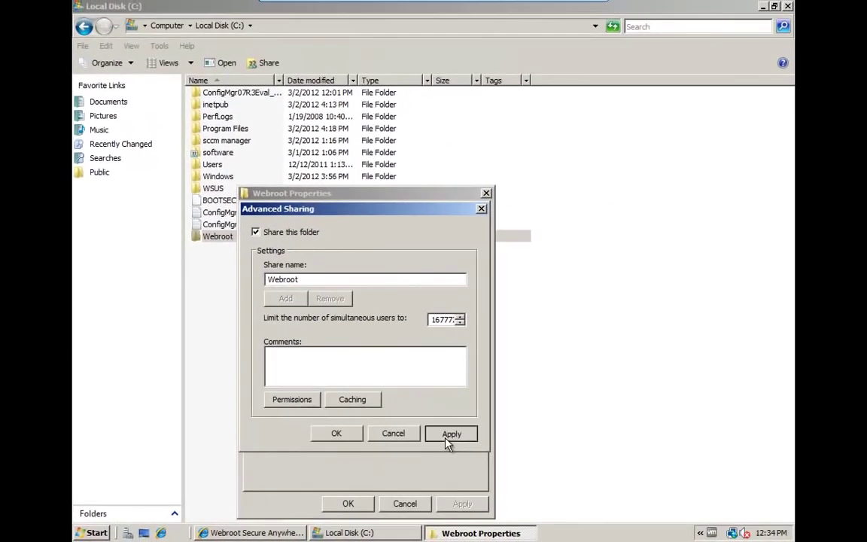
click(338, 435)
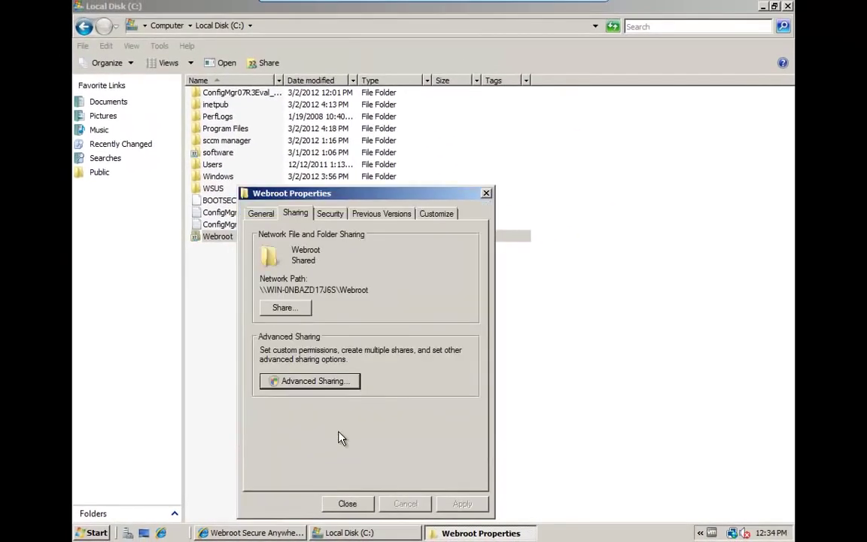
click(350, 503)
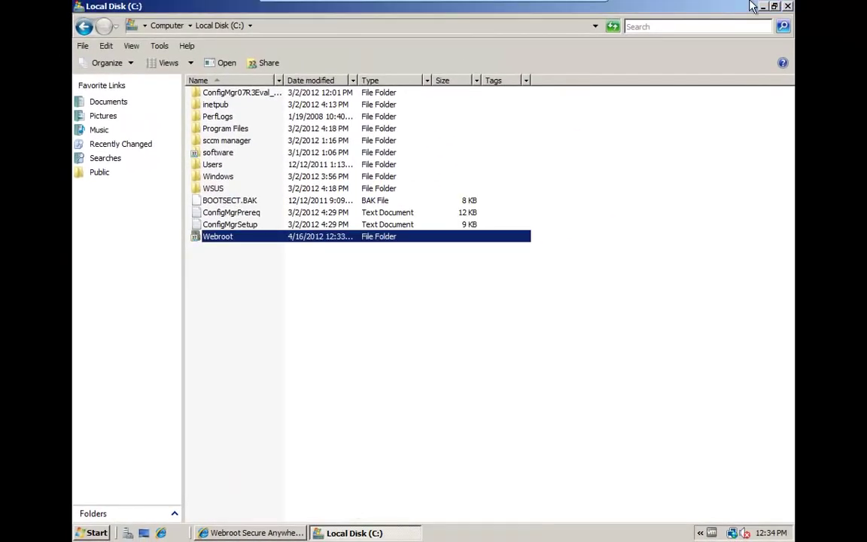
Open the Webroot folder on C: and copy the wsasme installer into it from the desktop.
click(775, 6)
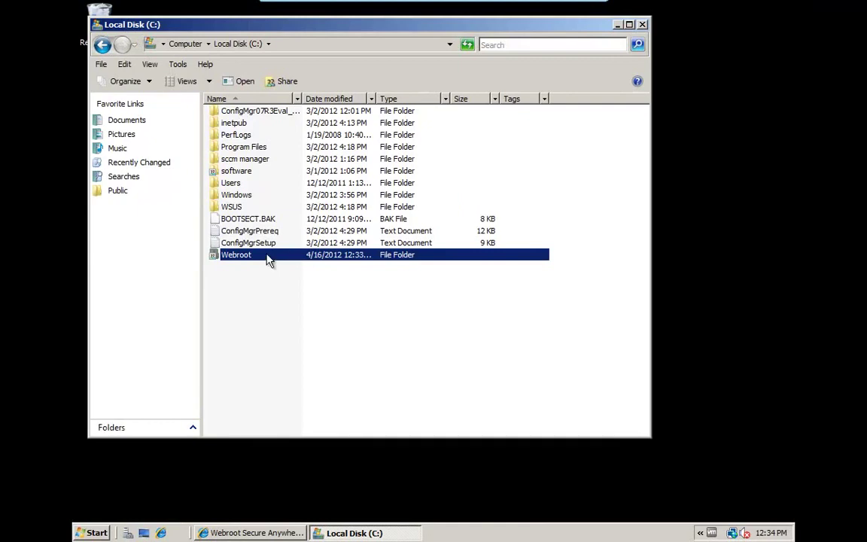
double_click(269, 257)
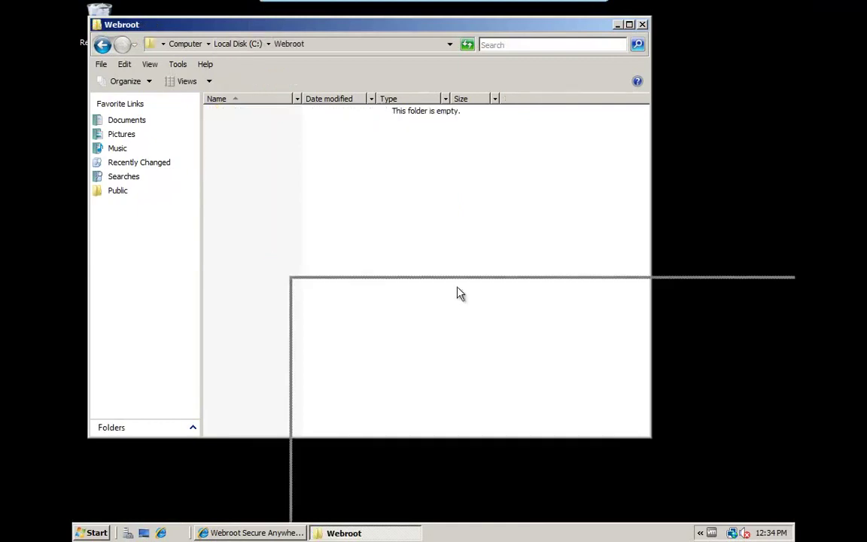
drag(282, 27, 485, 287)
drag(429, 169, 519, 391)
drag(576, 286, 400, 64)
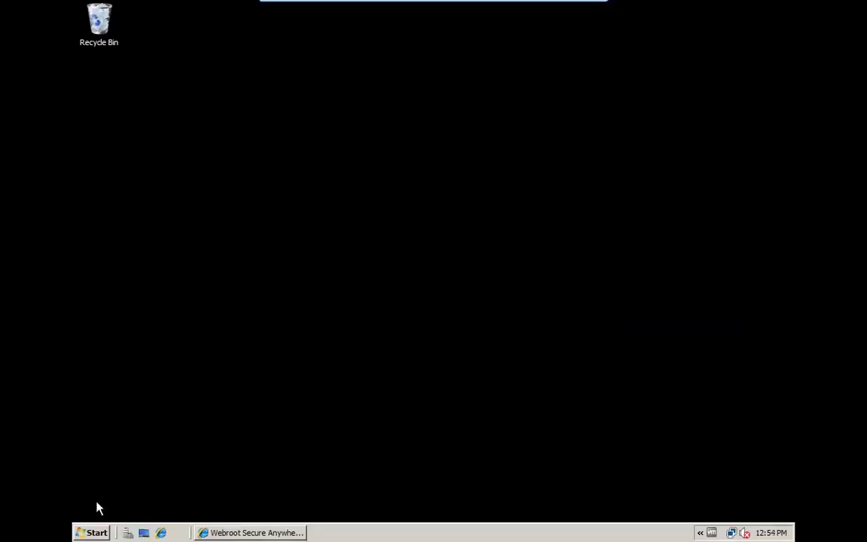
Launch Group Policy Management from Administrative Tools with elevation.
click(93, 532)
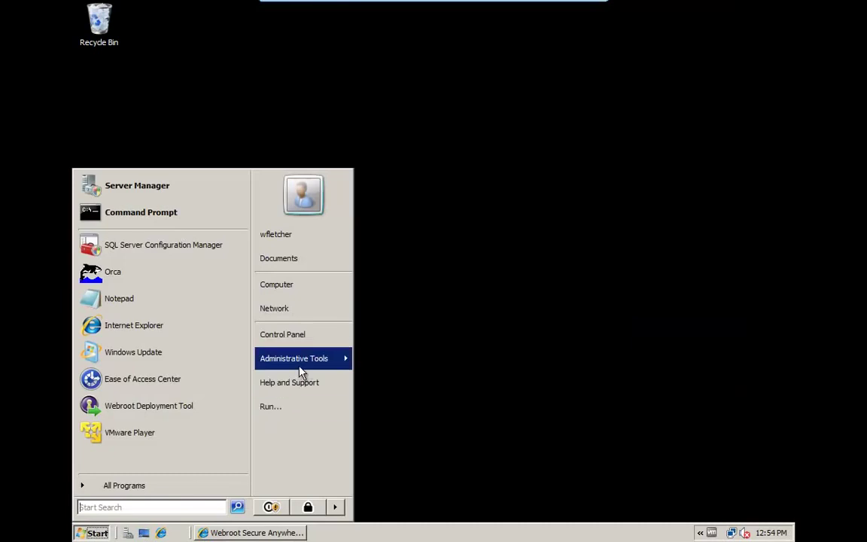
mouse_move(325, 363)
click(405, 304)
click(287, 368)
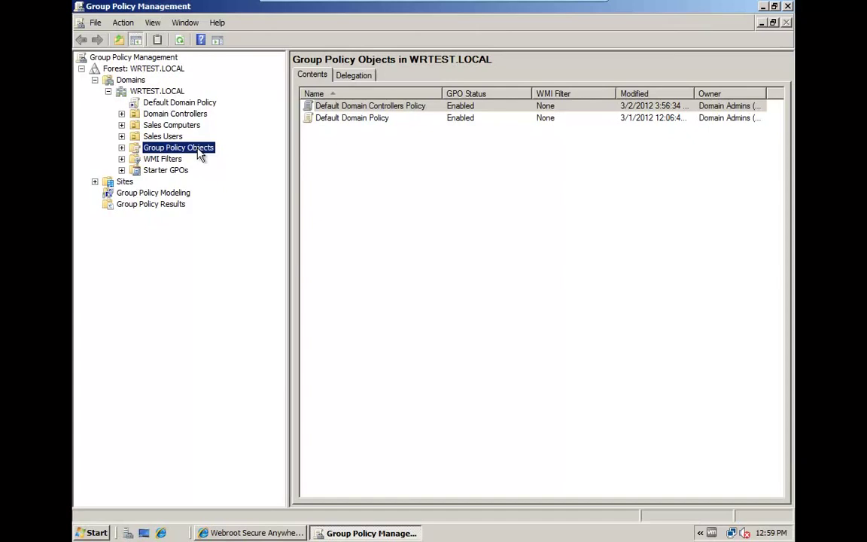
Create a GPO named Webroot SecureAnywhere under Group Policy Objects and open it for editing.
right_click(201, 152)
click(234, 159)
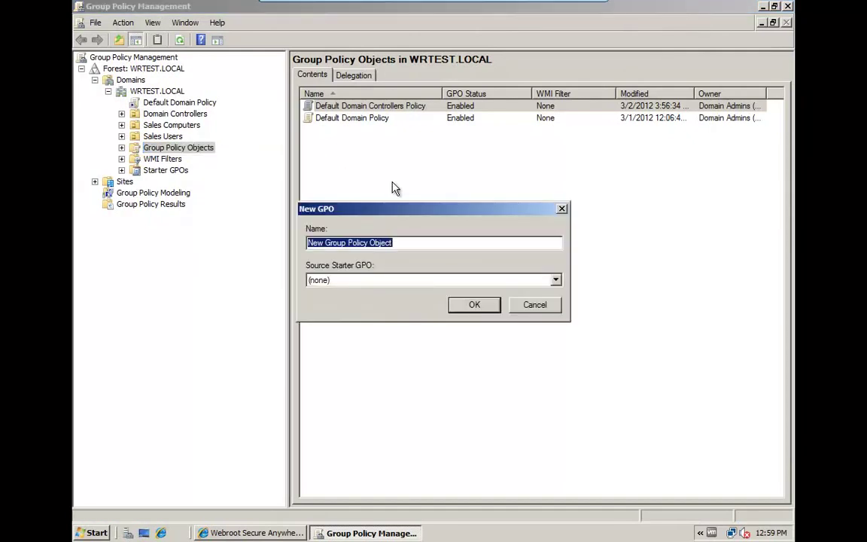
text(Webroot SecureAnywhere)
key(Return)
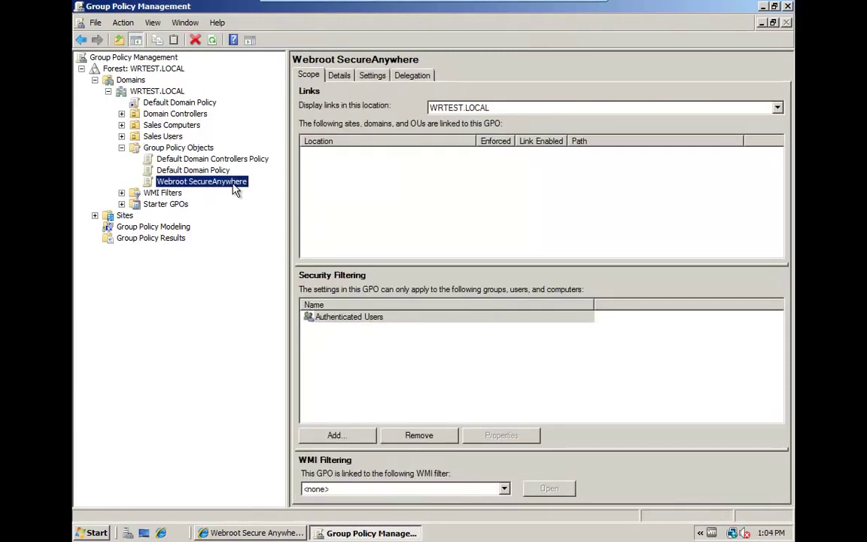
right_click(233, 184)
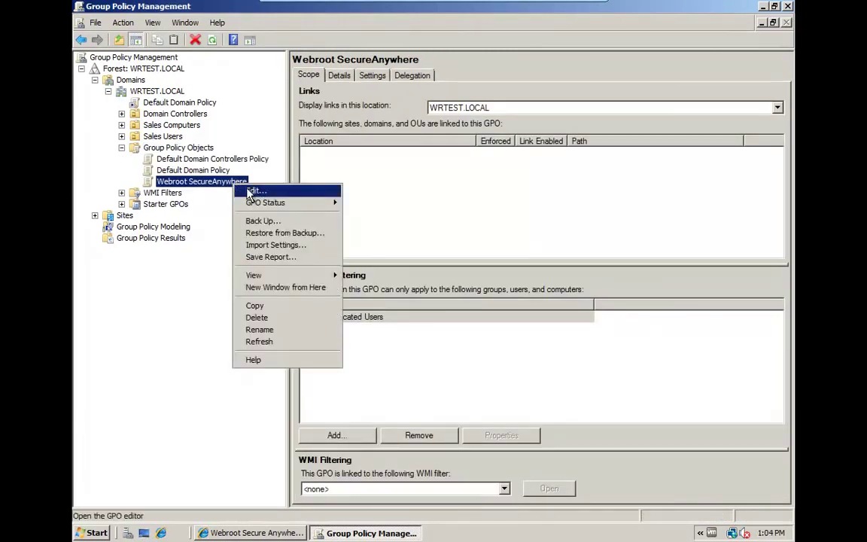
click(253, 193)
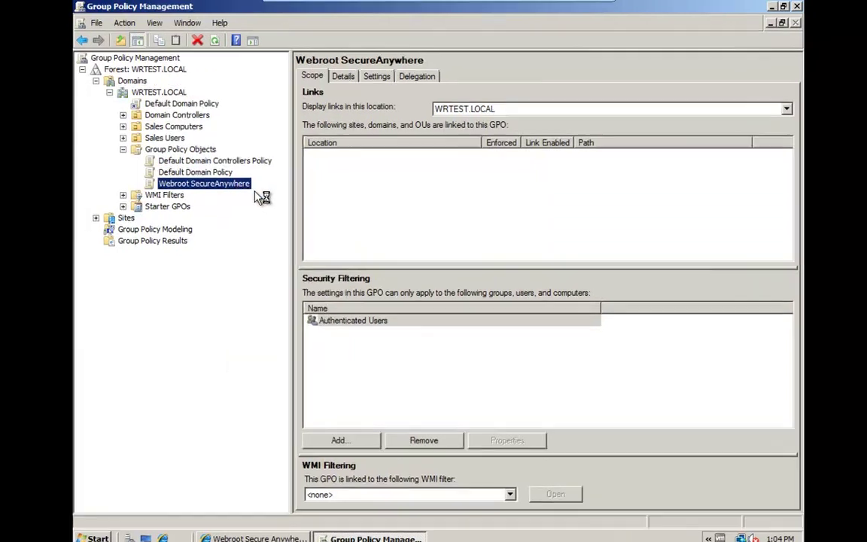
Set Software installation defaults to \\WIN-0NBAZD17J6S\webroot with Assign deployment and Basic interface.
click(155, 135)
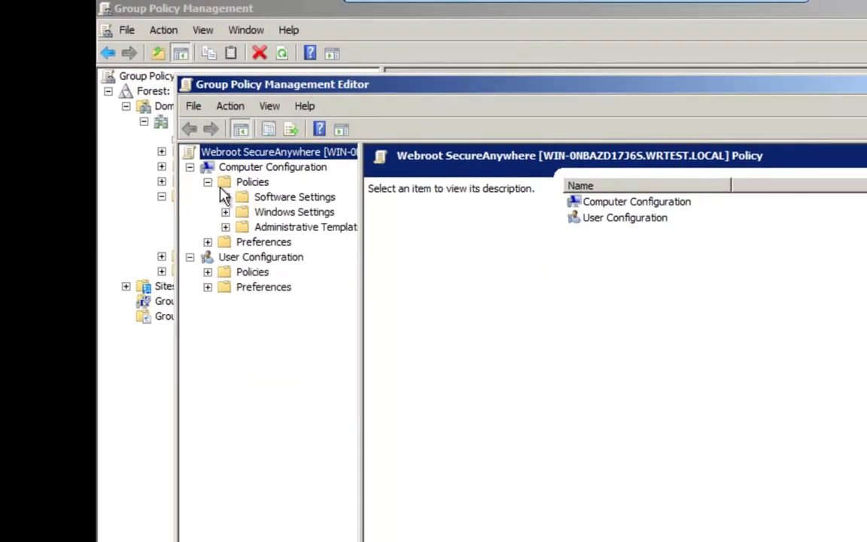
click(225, 198)
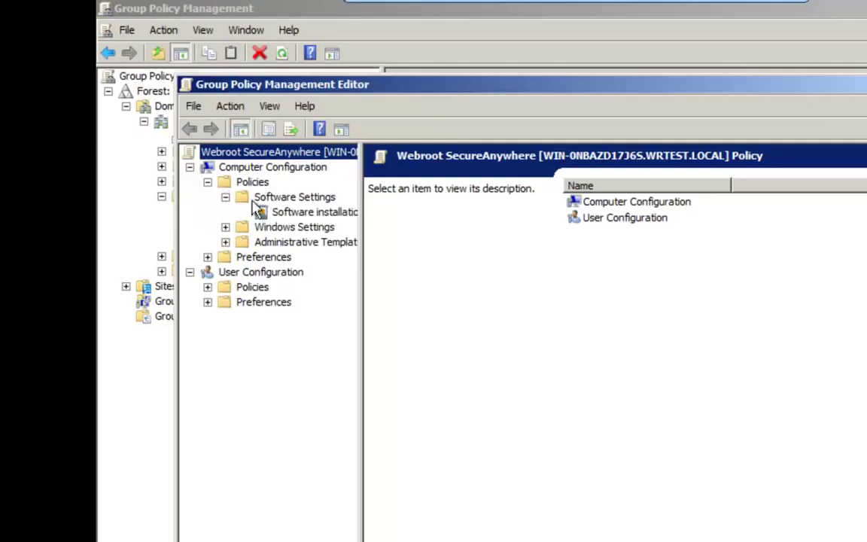
click(314, 217)
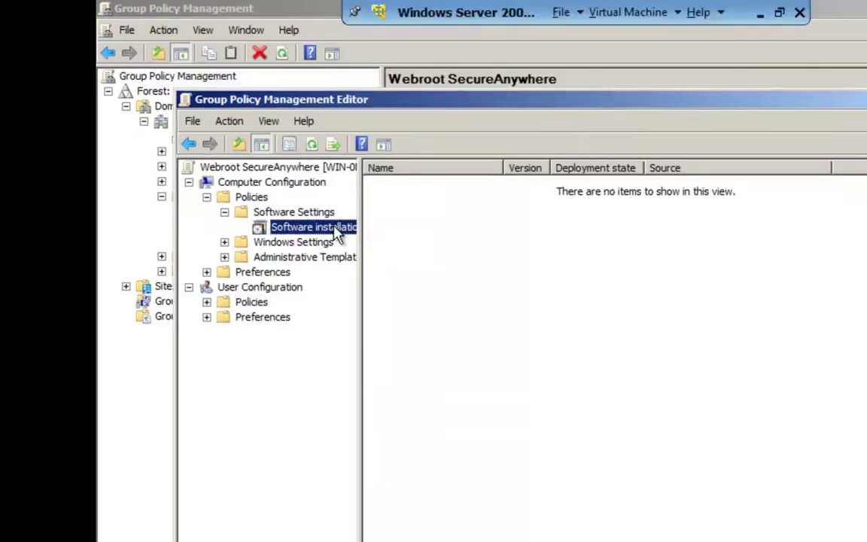
right_click(334, 229)
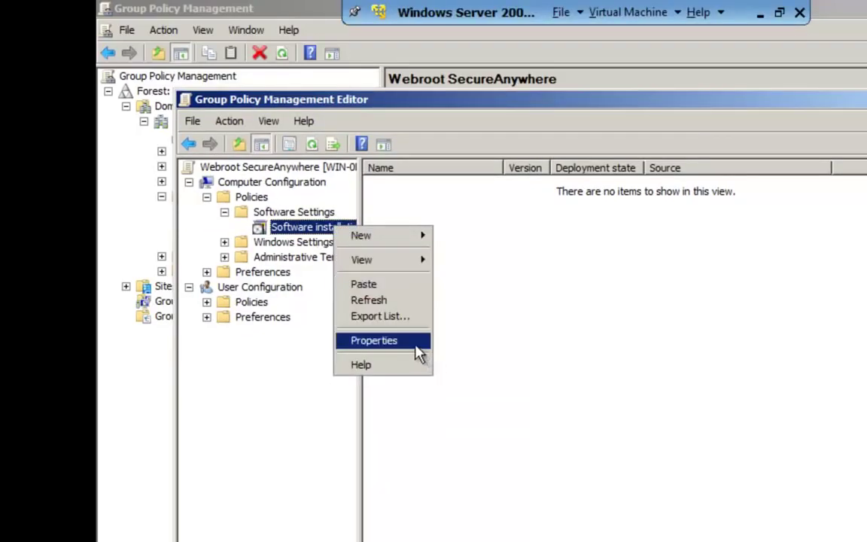
click(416, 345)
click(451, 216)
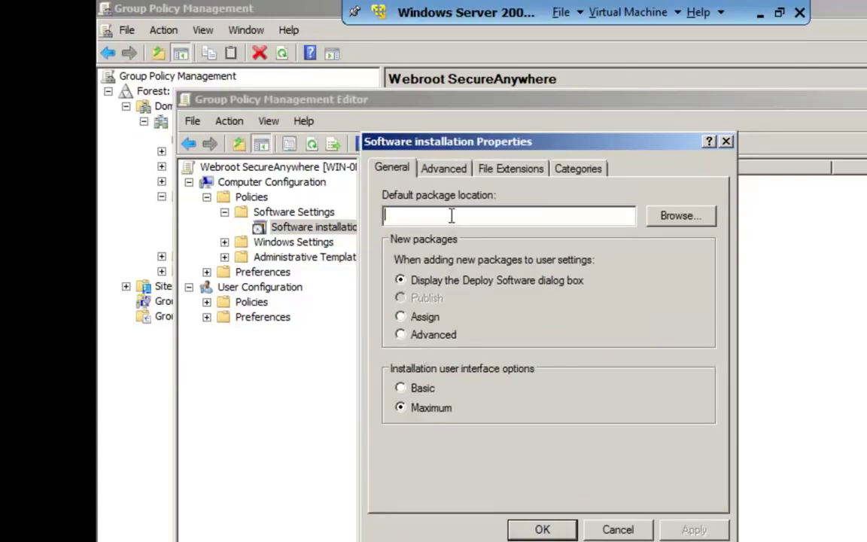
text(\\WIN-0NBAZ517J6S\webroot)
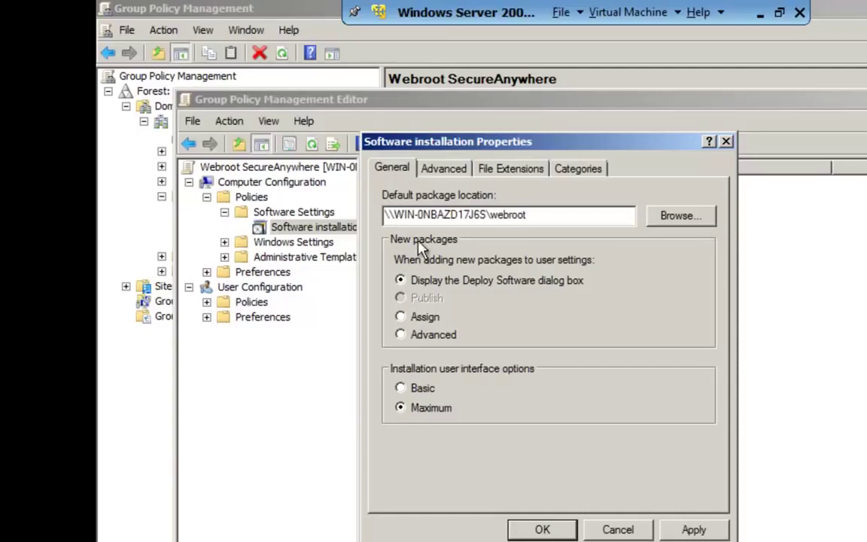
click(400, 317)
click(401, 388)
click(689, 528)
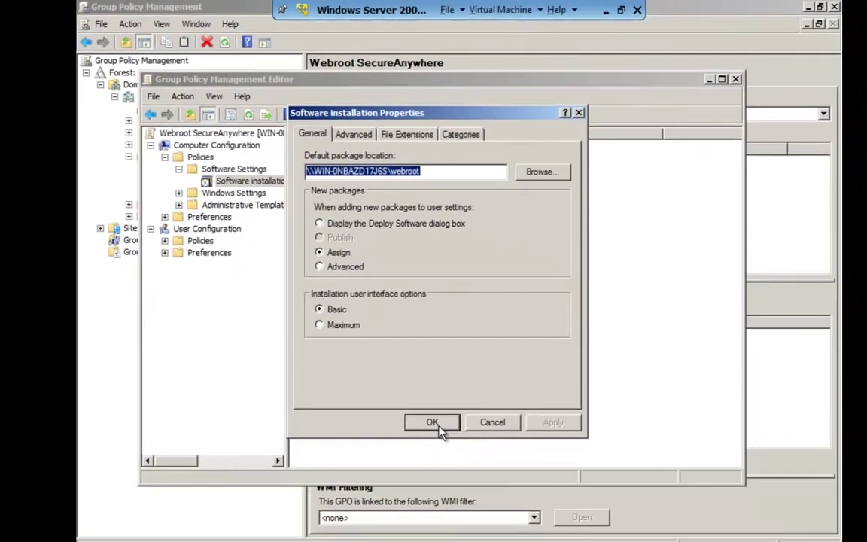
click(435, 423)
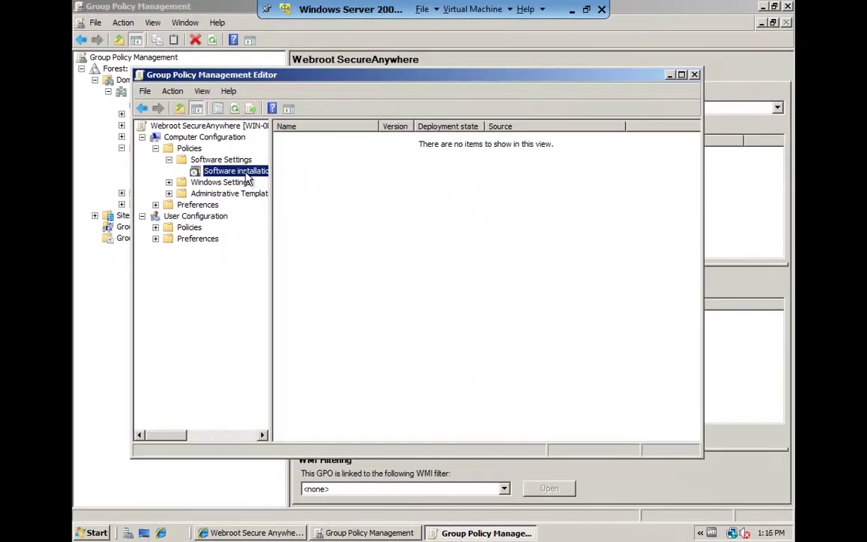
Add the wsasme package (Webroot SecureAnywhere 8.1) from the share as assigned software.
right_click(252, 173)
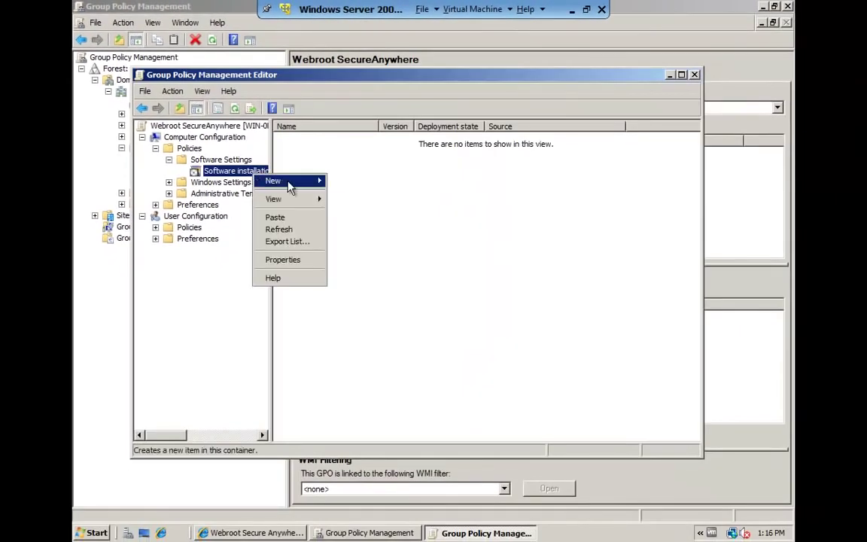
mouse_move(293, 182)
click(348, 183)
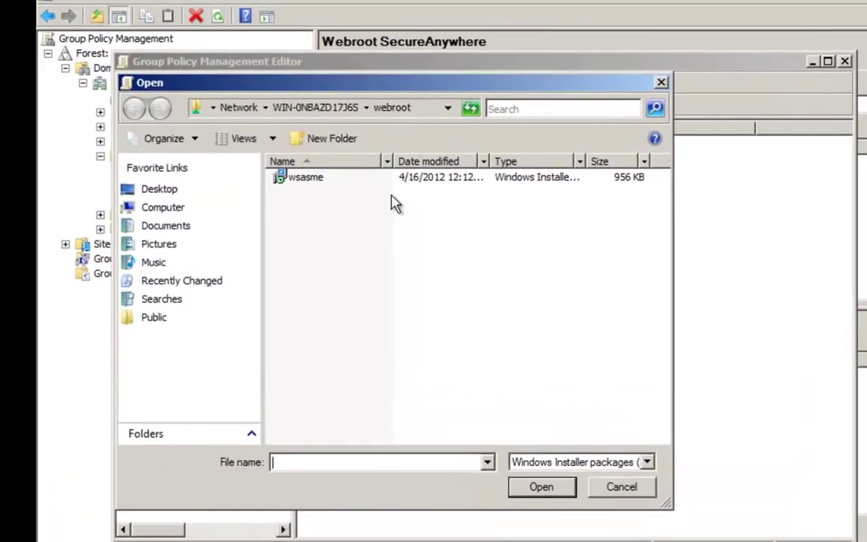
click(316, 187)
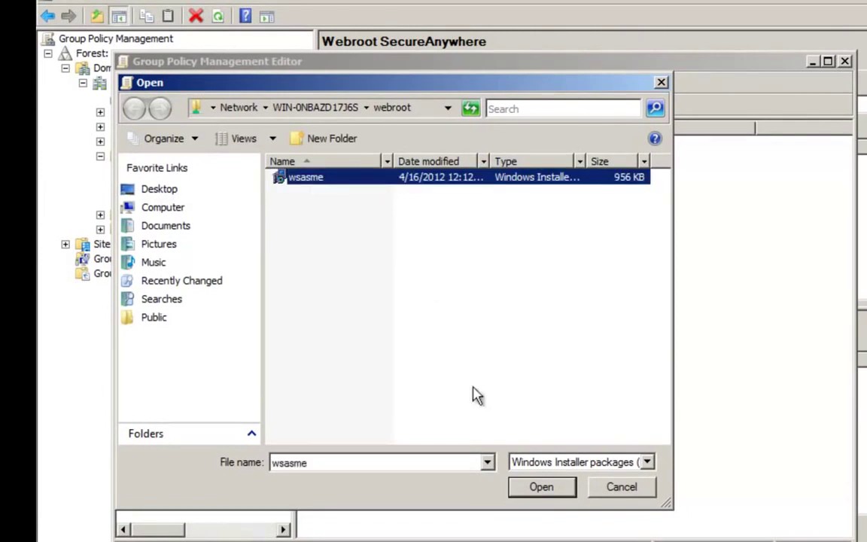
click(543, 494)
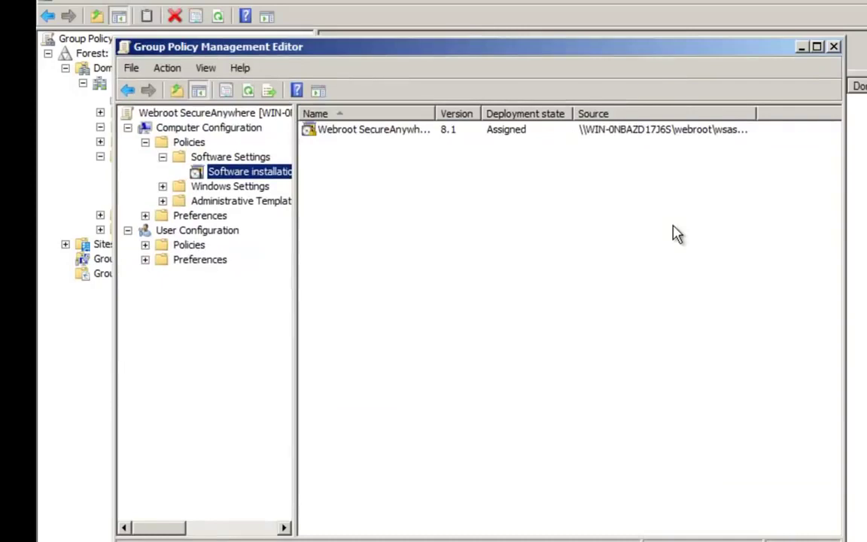
click(835, 48)
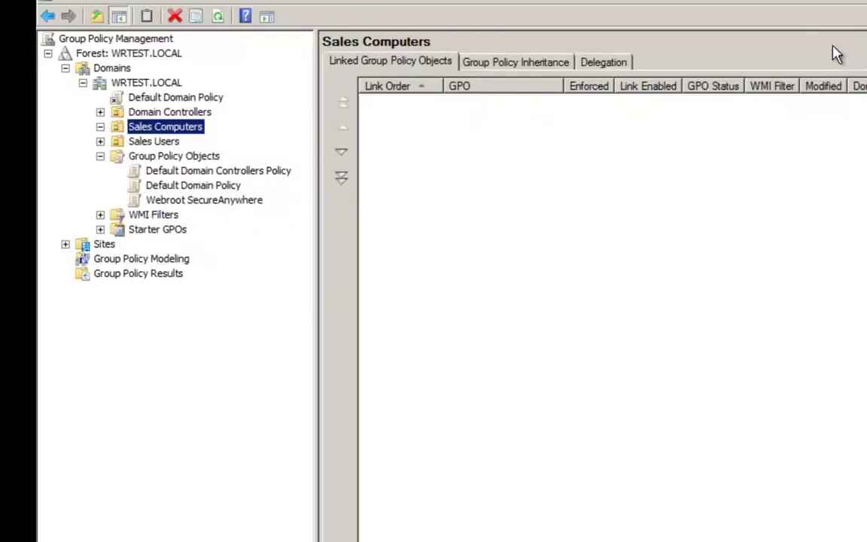
Link the existing Webroot SecureAnywhere GPO to the Sales Computers unit.
right_click(197, 130)
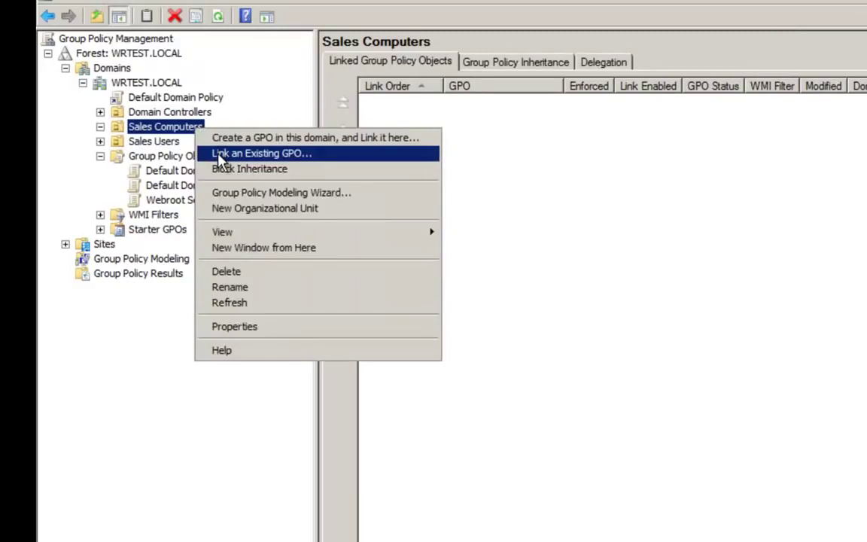
click(220, 156)
click(451, 290)
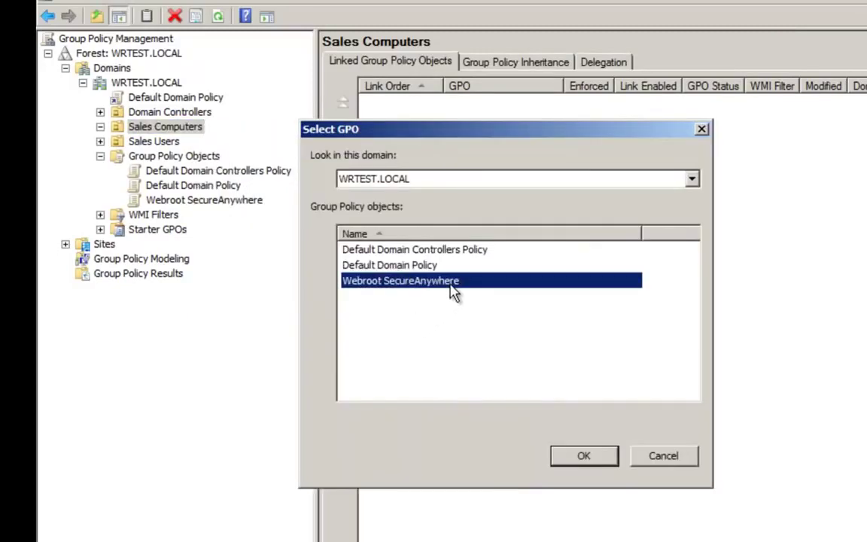
click(582, 456)
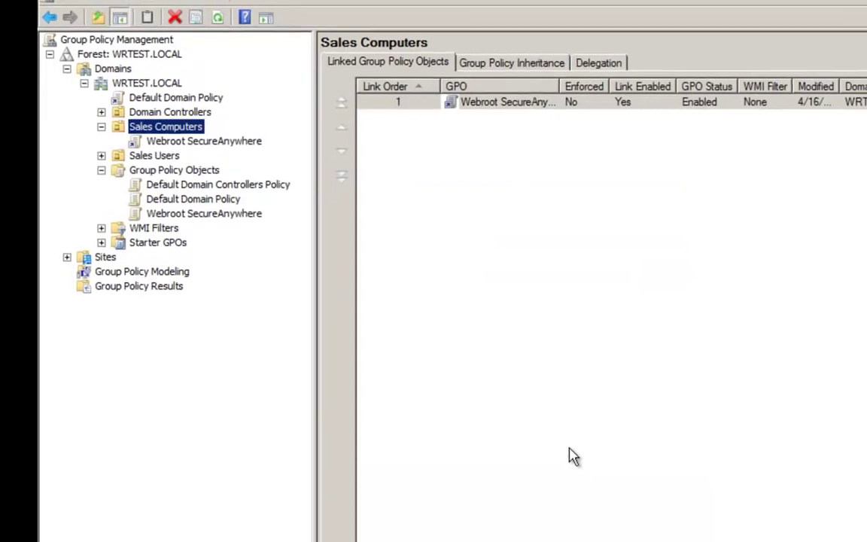